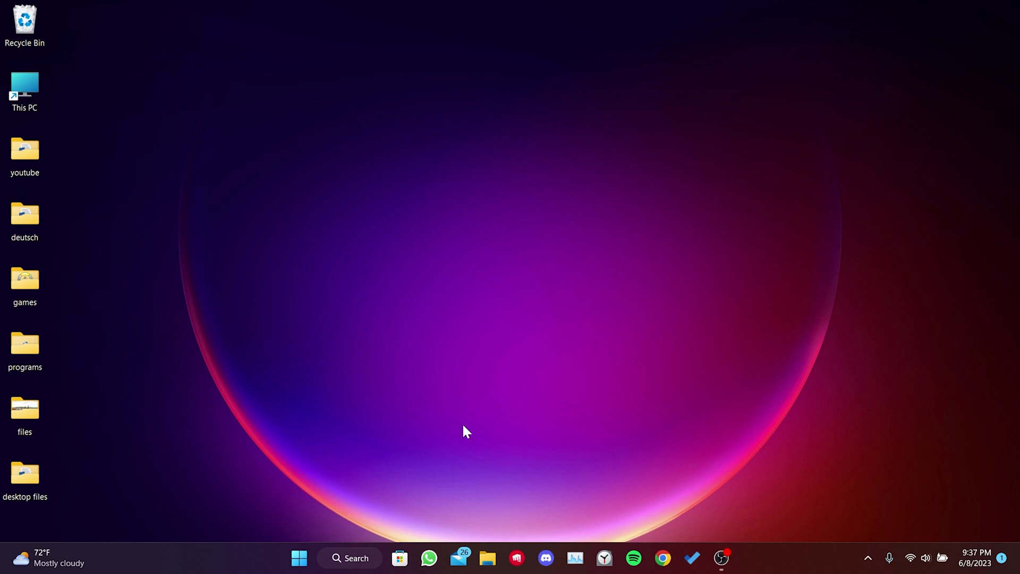
Open the AppData folder by entering 'appdata' in the Run dialog
left_click(342, 558)
type("run")
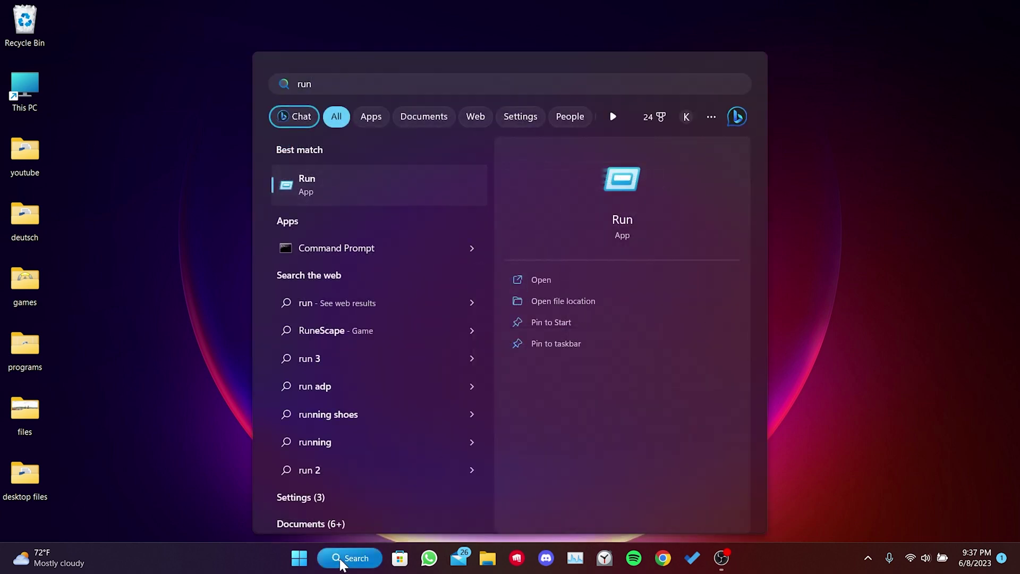
key("Return")
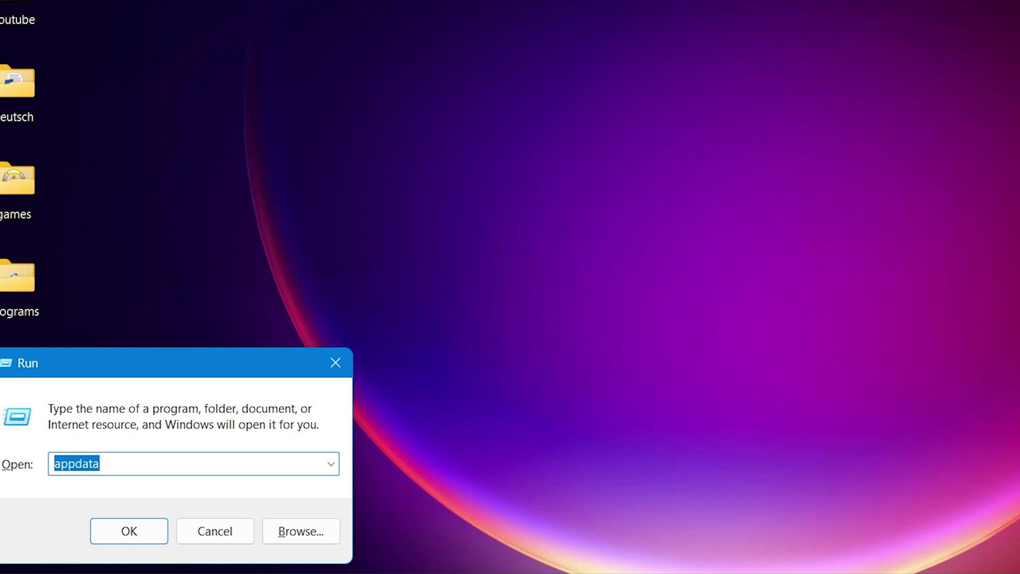
left_click(130, 531)
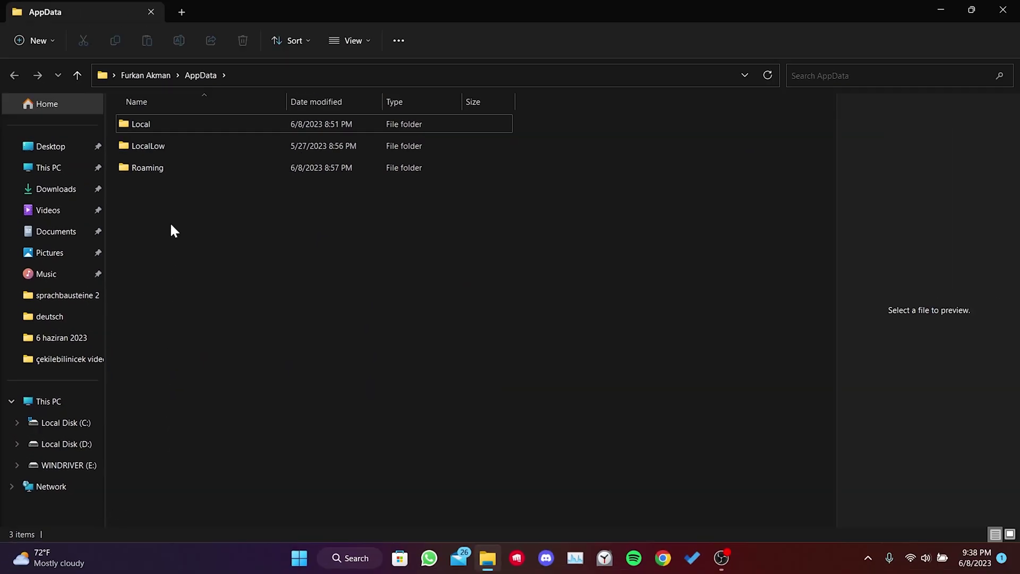
Delete launcher_profiles.json from AppData\Roaming\.minecraft
double_click(159, 167)
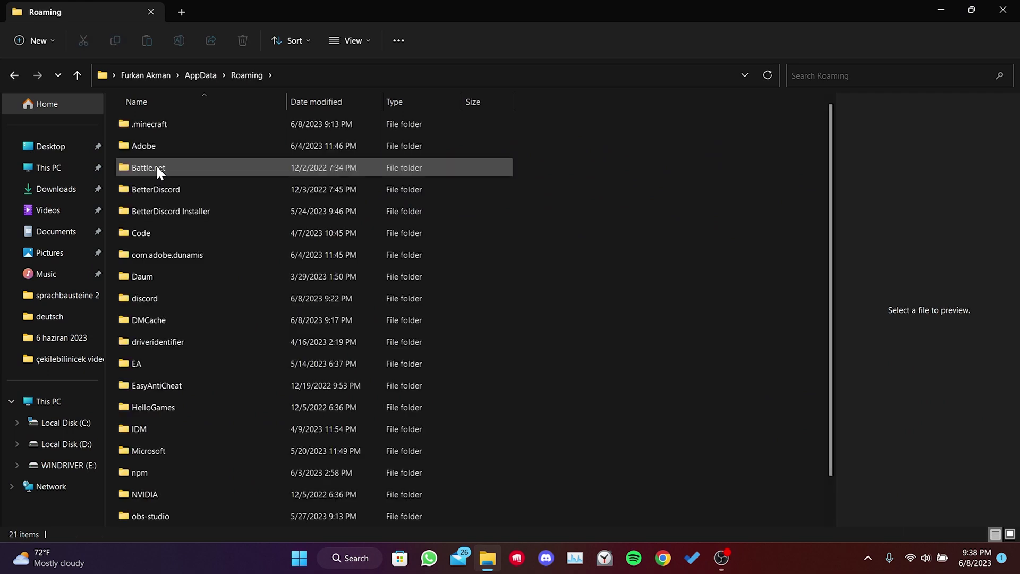
double_click(167, 128)
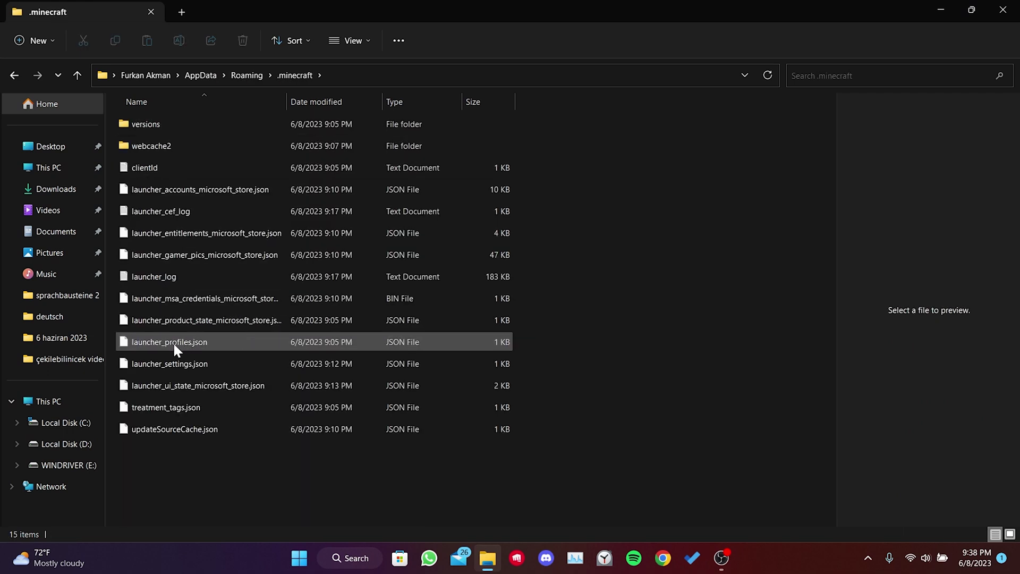
mouse_move(169, 342)
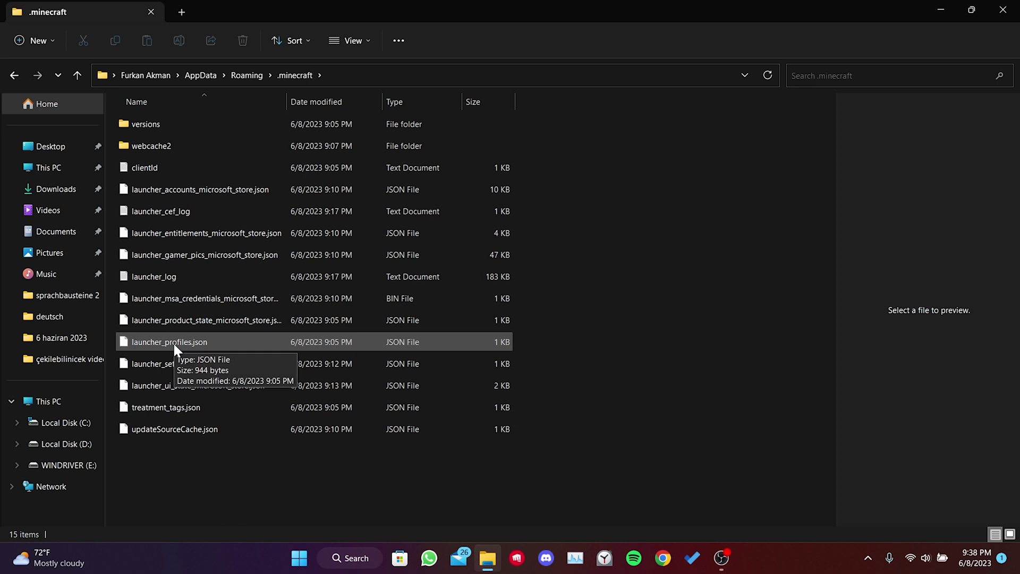
right_click(173, 342)
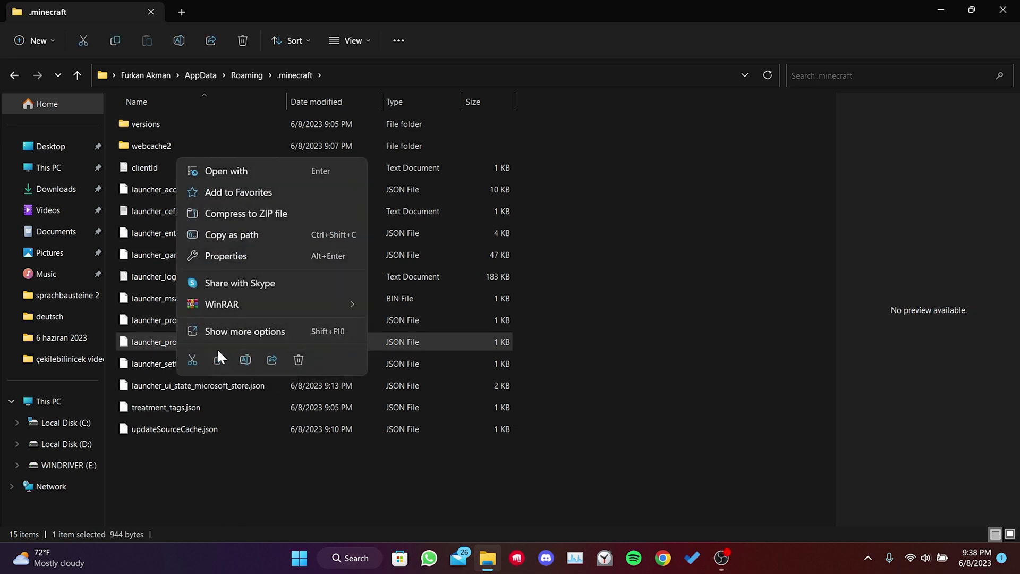
left_click(298, 361)
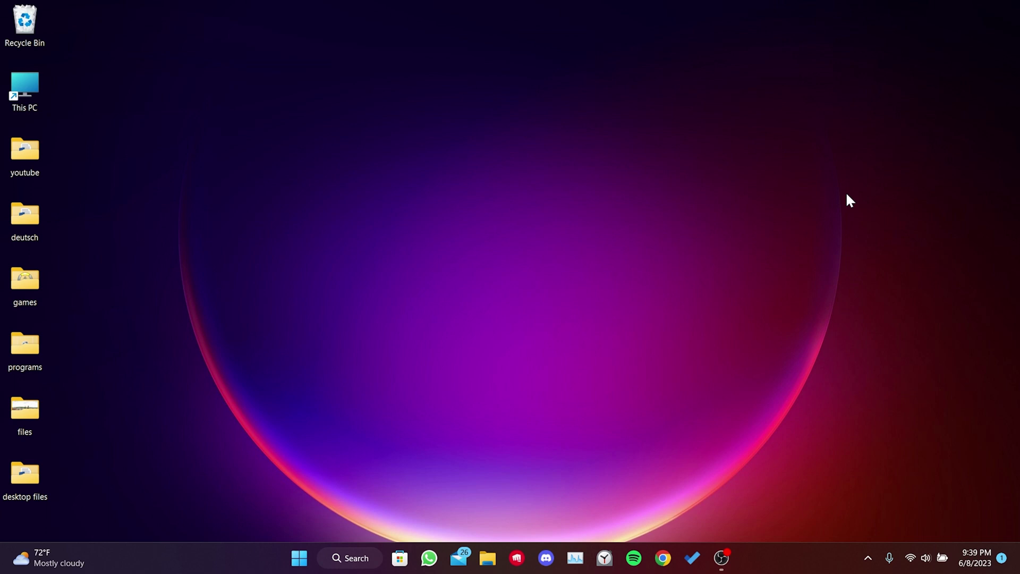
Repair Minecraft Launcher from its Advanced options under Settings > Apps > Installed apps
left_click(344, 550)
type("settings")
left_click(322, 183)
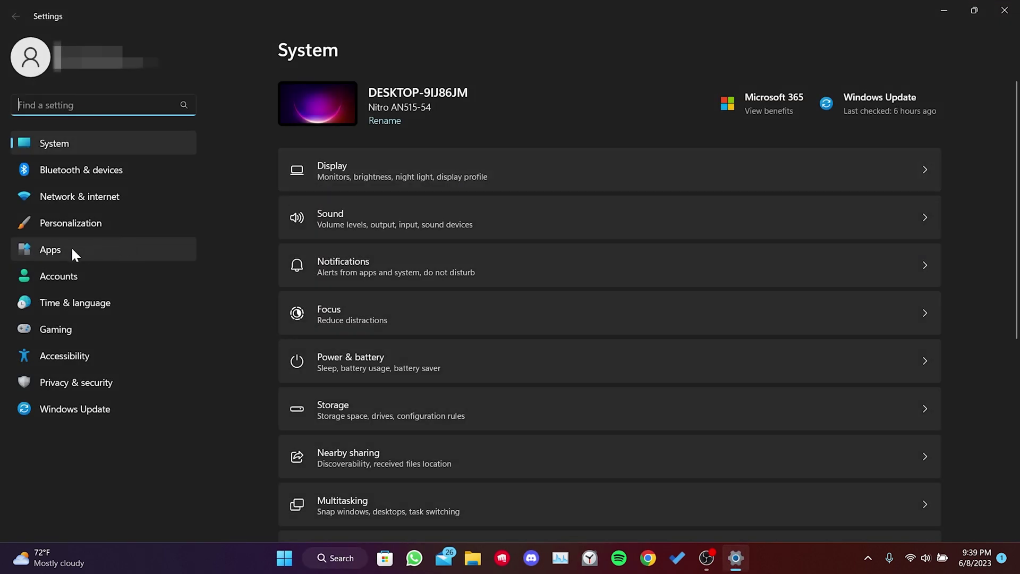
left_click(70, 252)
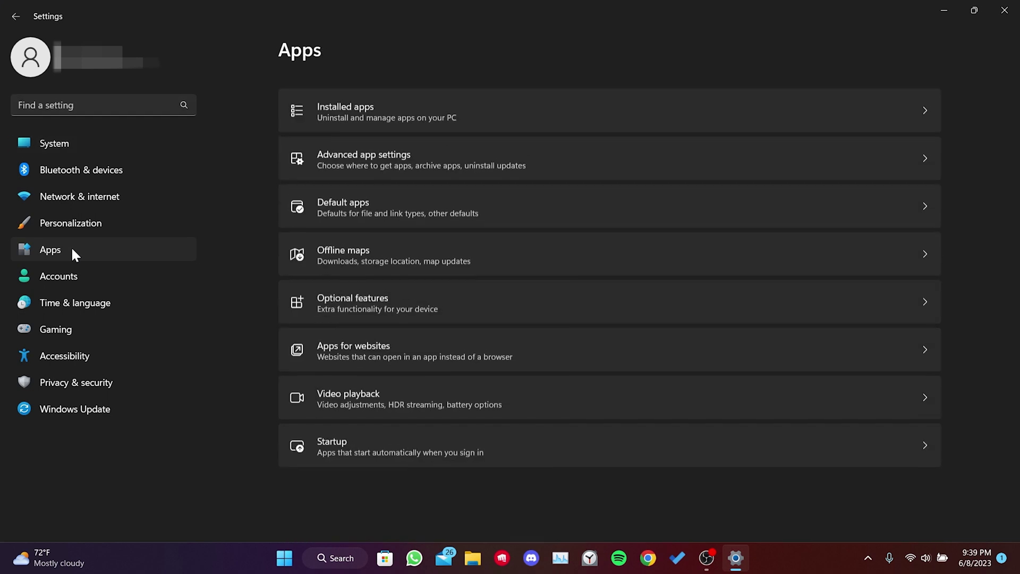
left_click(364, 101)
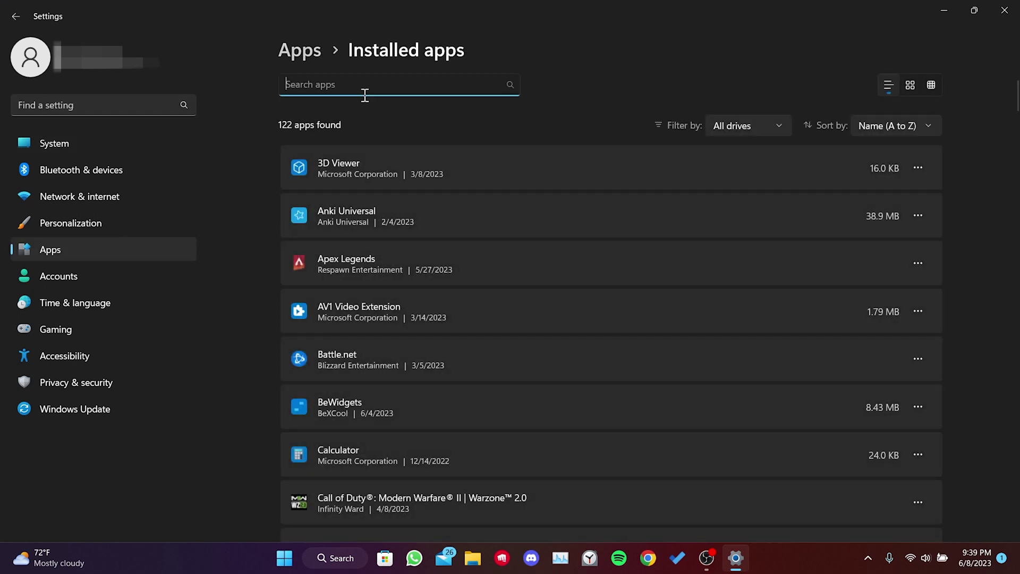
type("minecraft")
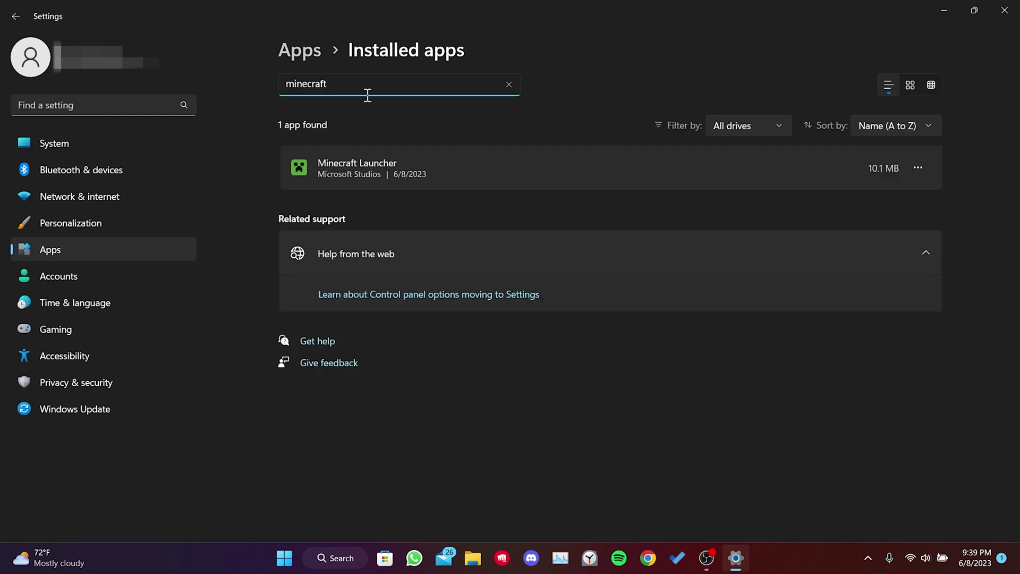
left_click(918, 167)
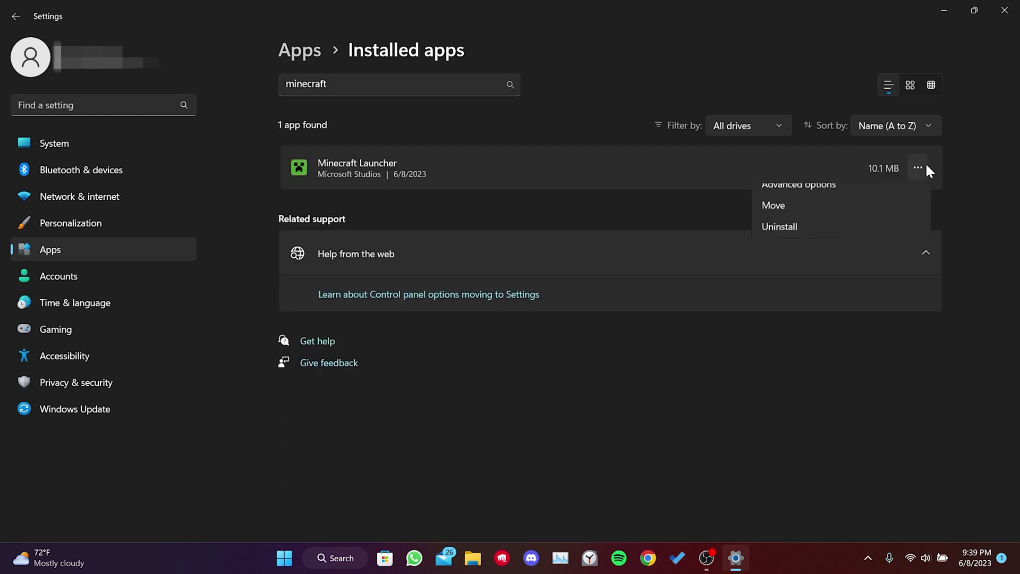
left_click(788, 195)
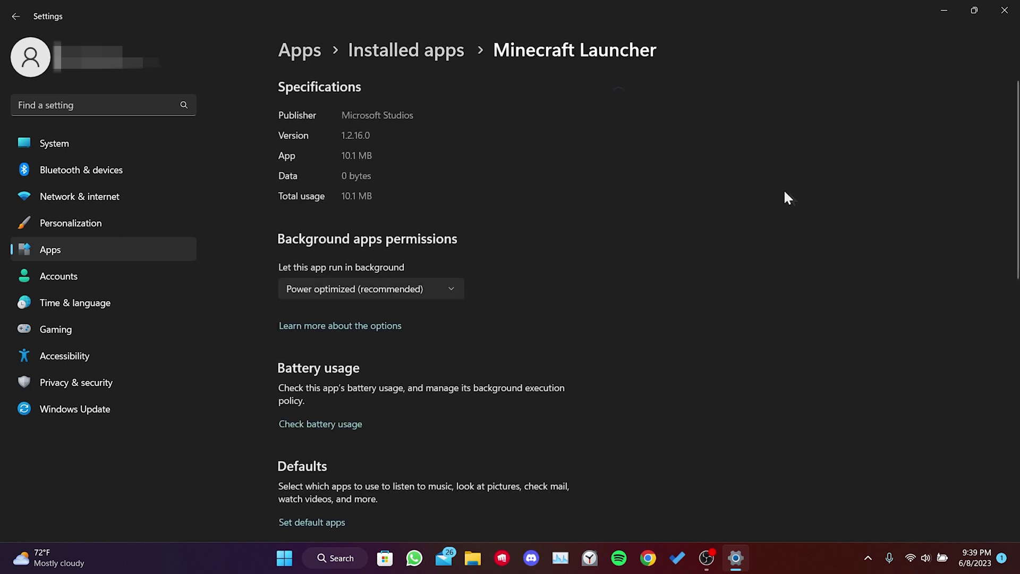
scroll(785, 197, "down", 2)
scroll(784, 199, "down", 3)
scroll(667, 245, "down", 1)
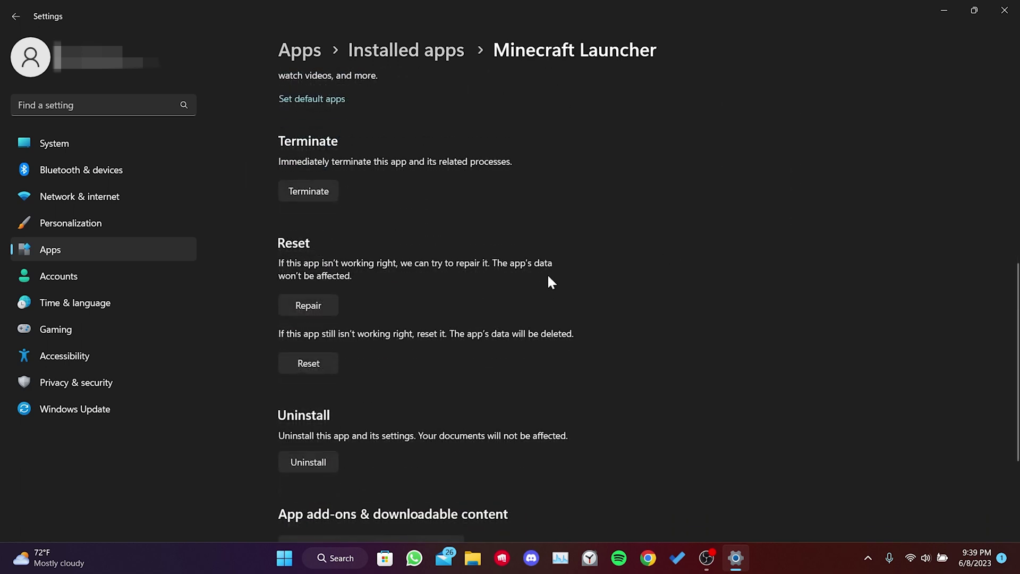
left_click(310, 306)
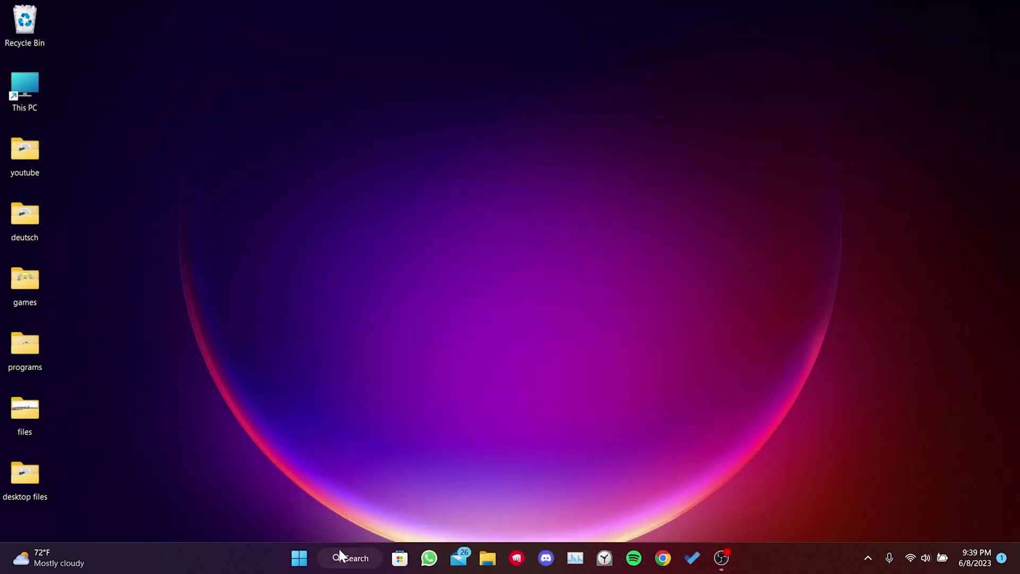
left_click(341, 558)
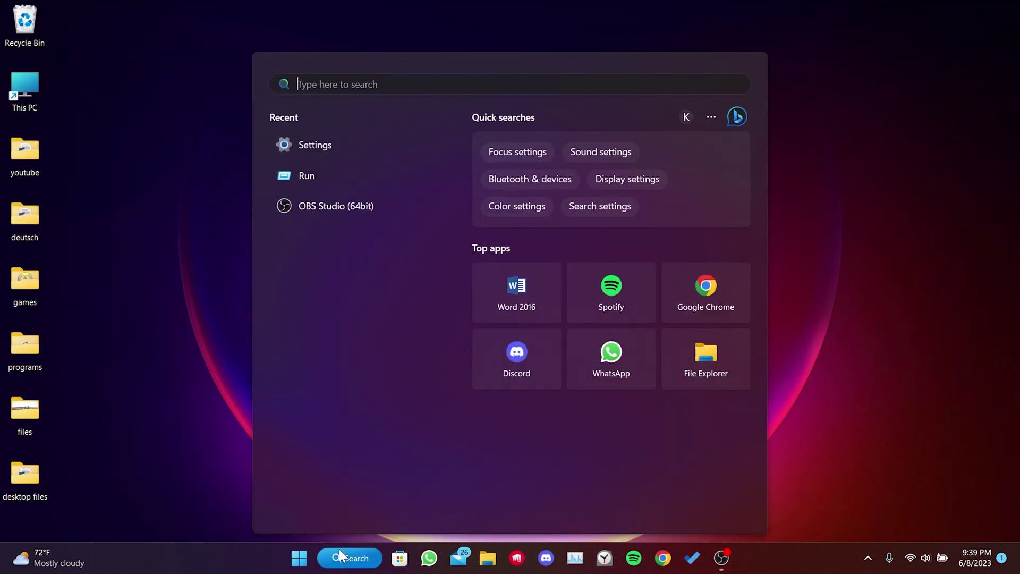
type("minecraft Launcher")
right_click(342, 184)
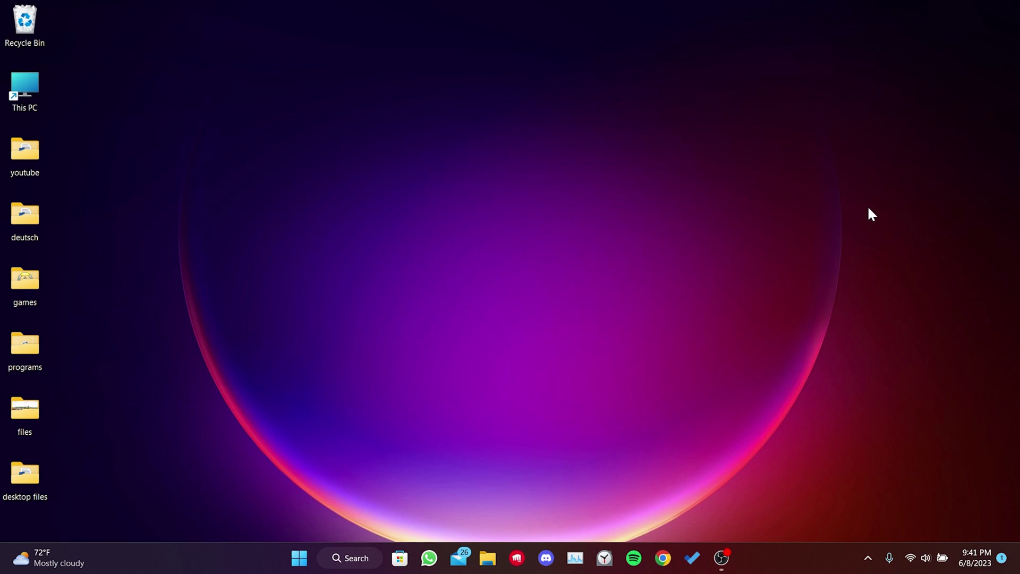
Reach Minecraft Launcher's Advanced options via Settings > Apps > Installed apps
left_click(330, 556)
type("settings")
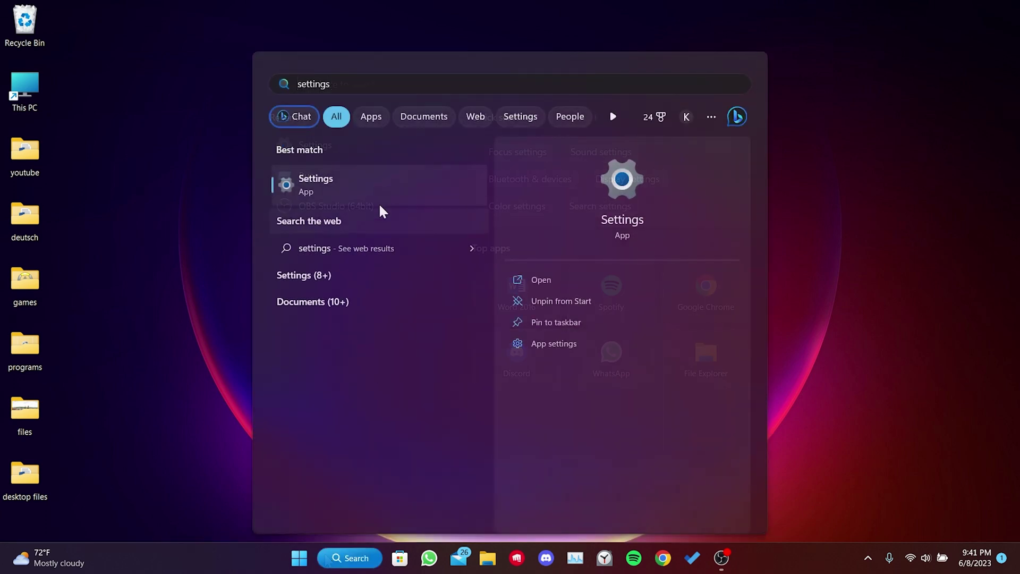
key("Return")
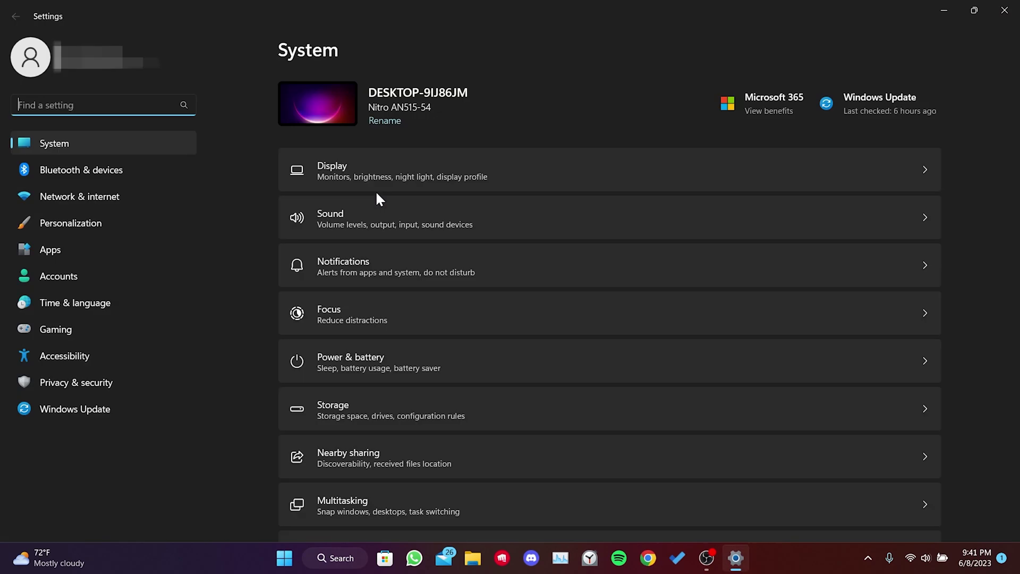
left_click(146, 247)
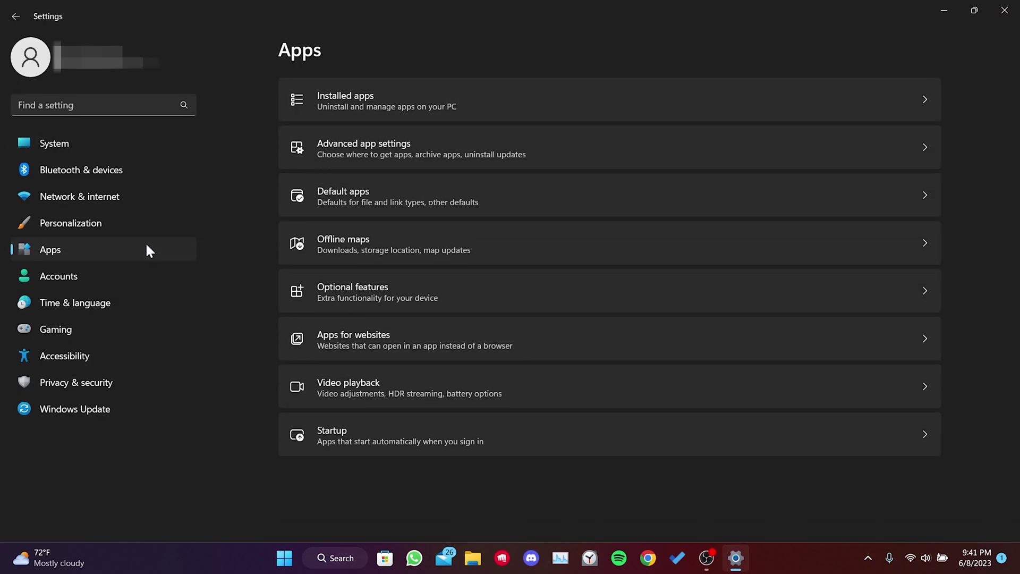
left_click(428, 96)
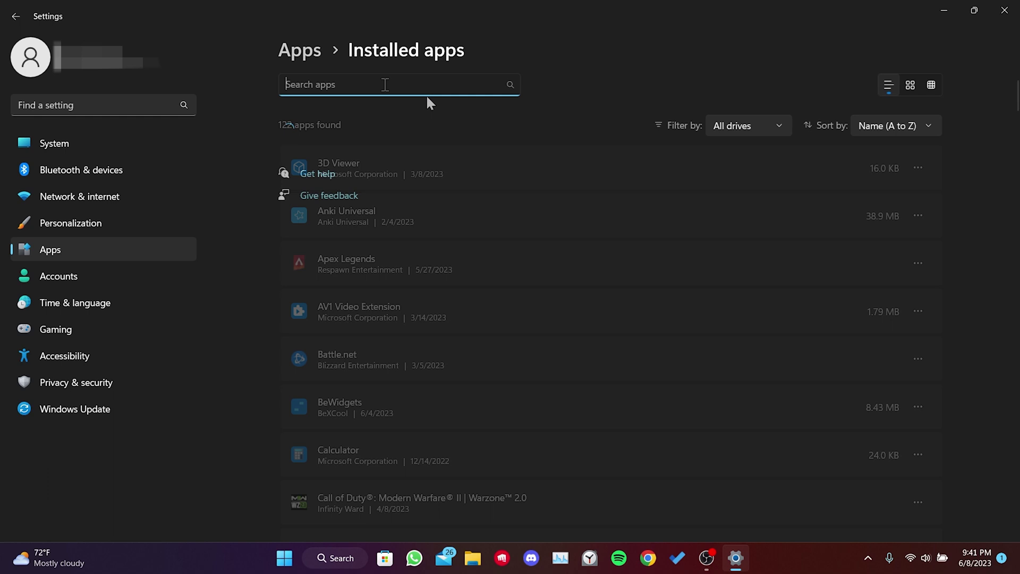
type("minec")
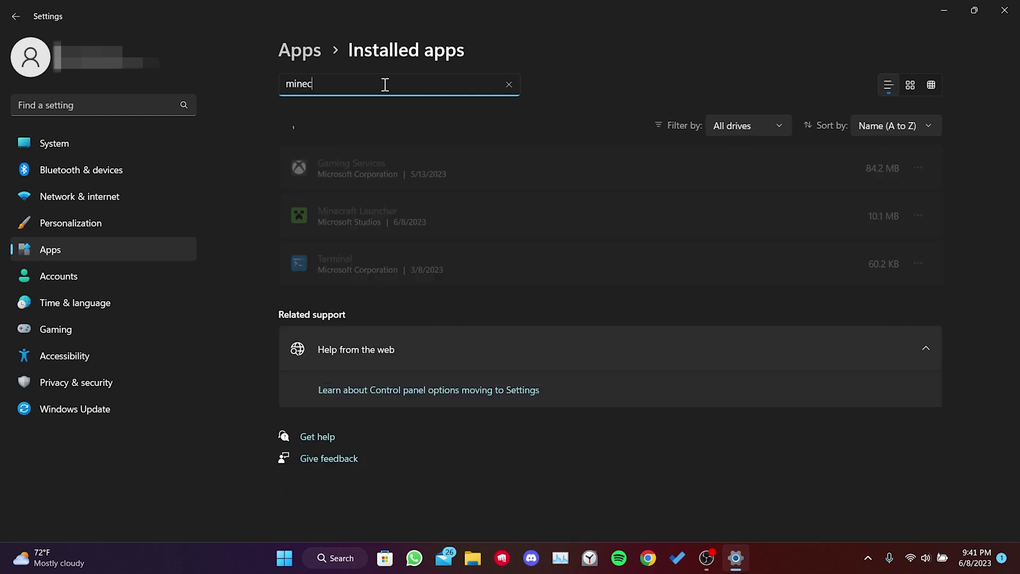
type("raft")
left_click(918, 168)
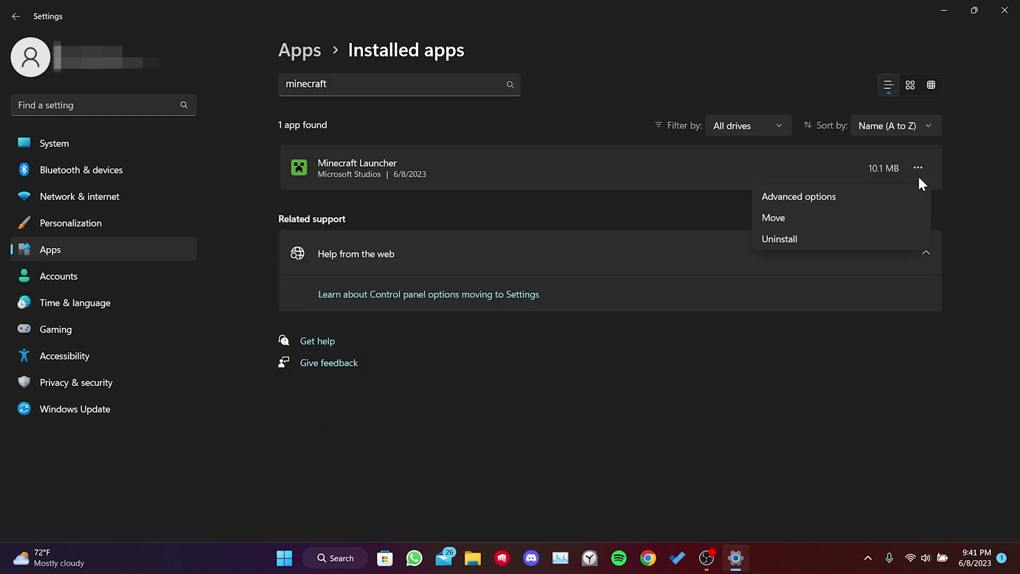
left_click(846, 197)
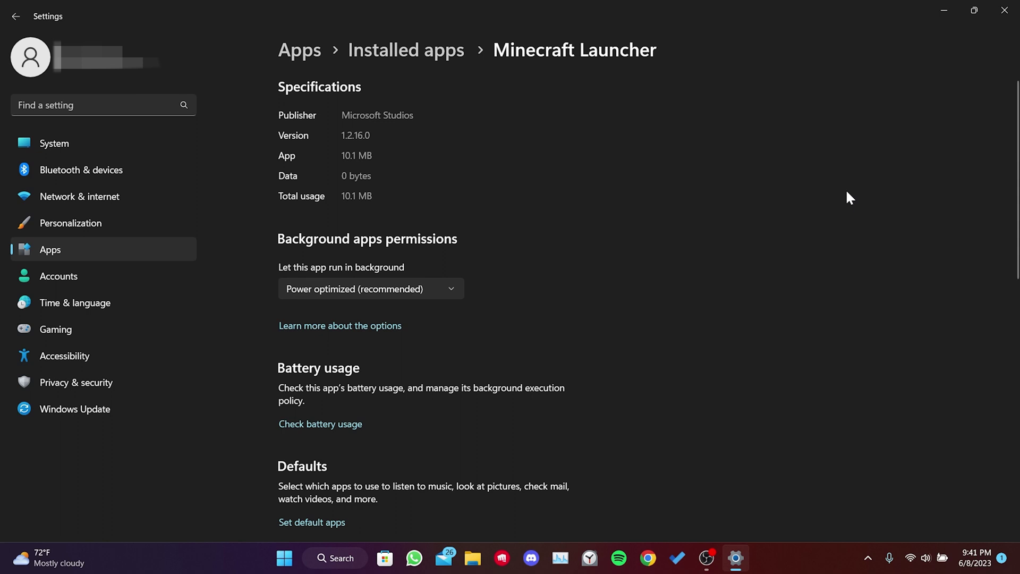
scroll(849, 198, "down", 5)
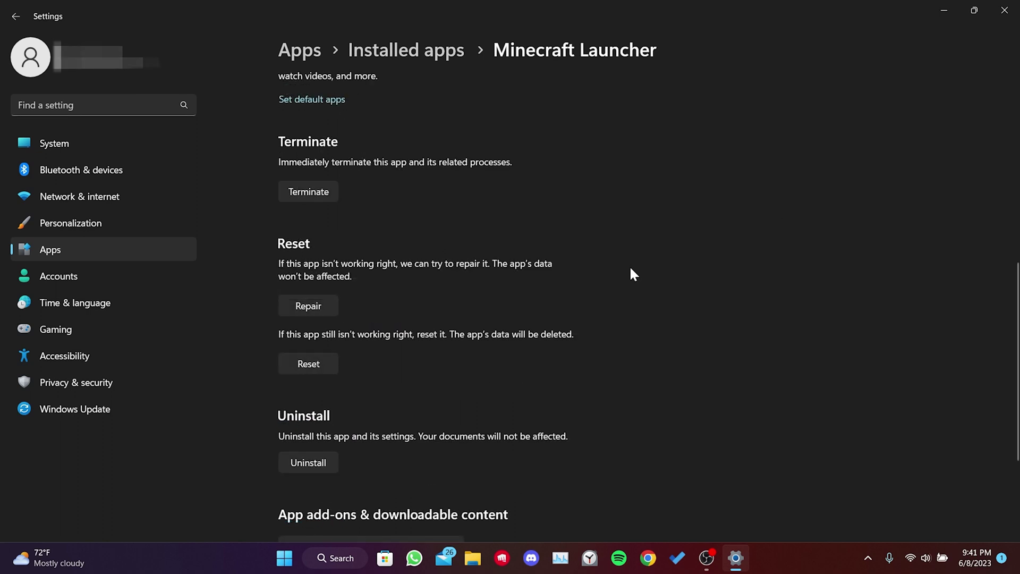
Reset and uninstall Minecraft Launcher, confirming it is gone from Installed apps
left_click(308, 363)
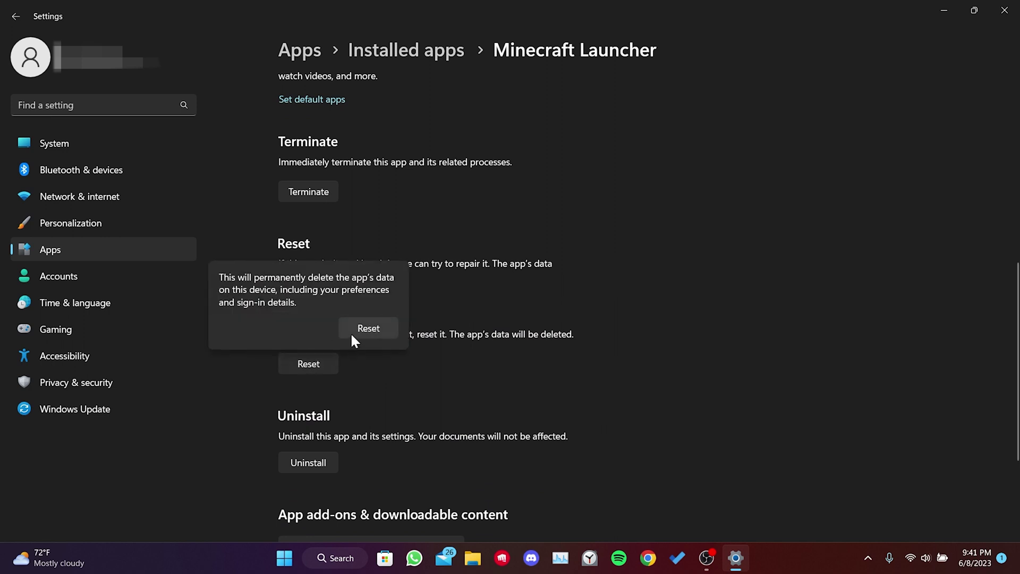
left_click(369, 328)
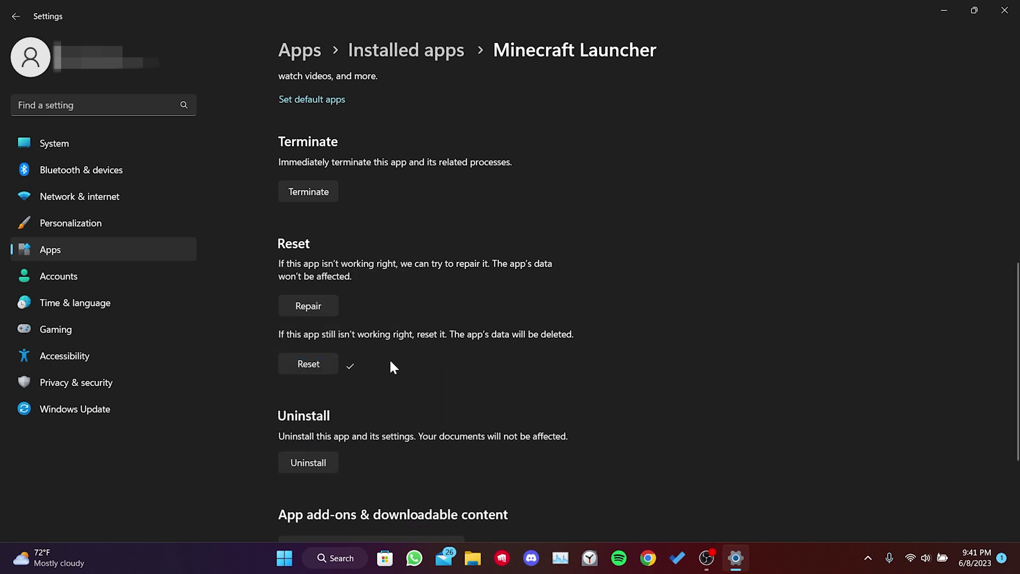
left_click(301, 463)
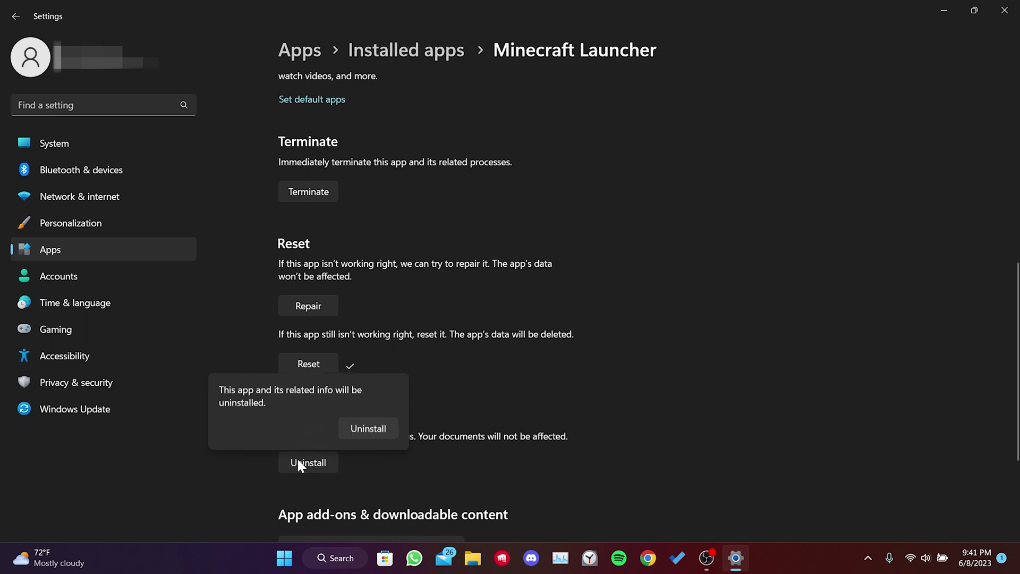
left_click(368, 427)
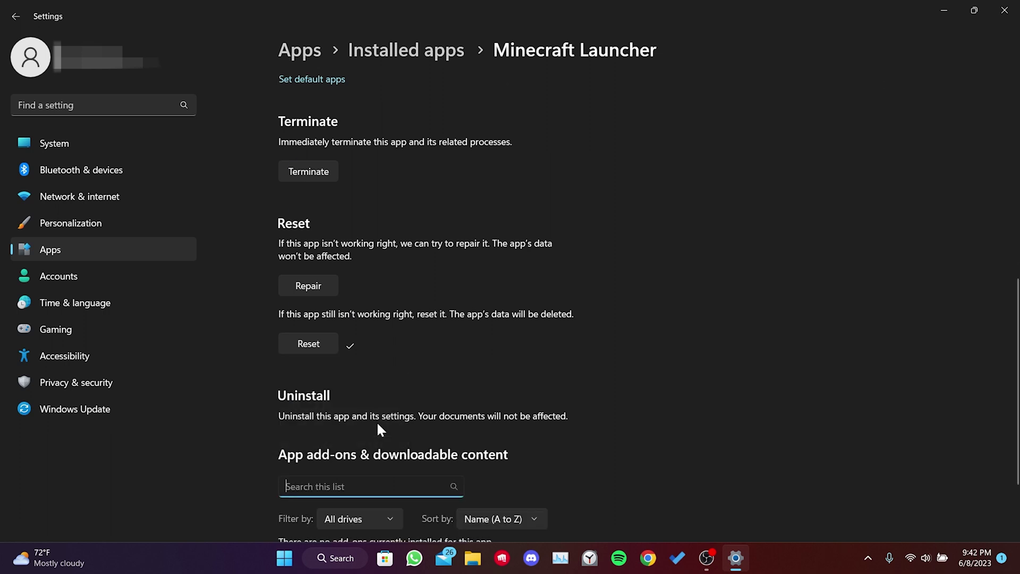
left_click(408, 86)
type("minecraft")
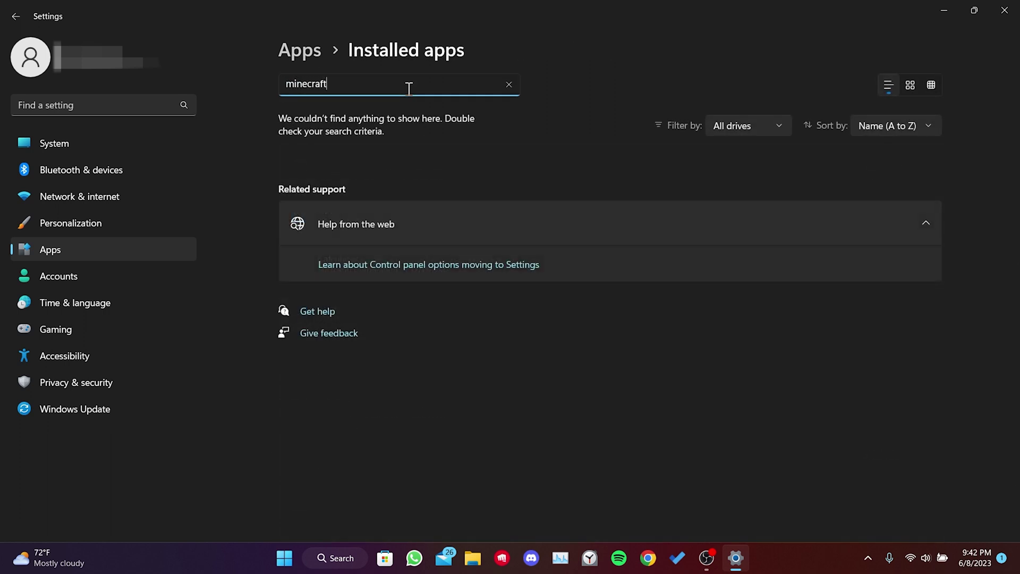
Close Settings and launch the Xbox app from Windows search
key("alt+F4")
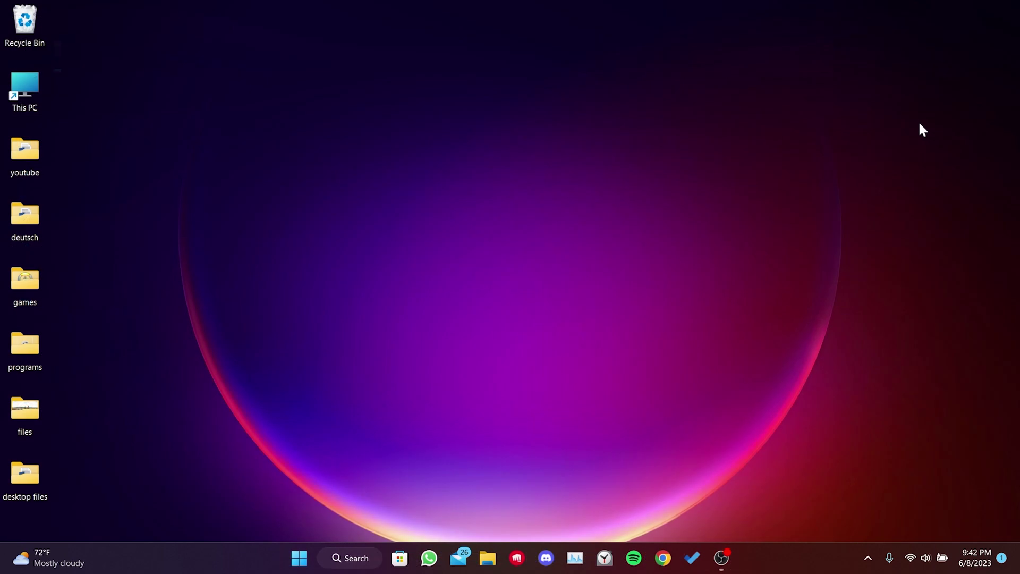
key("super")
type("xbox")
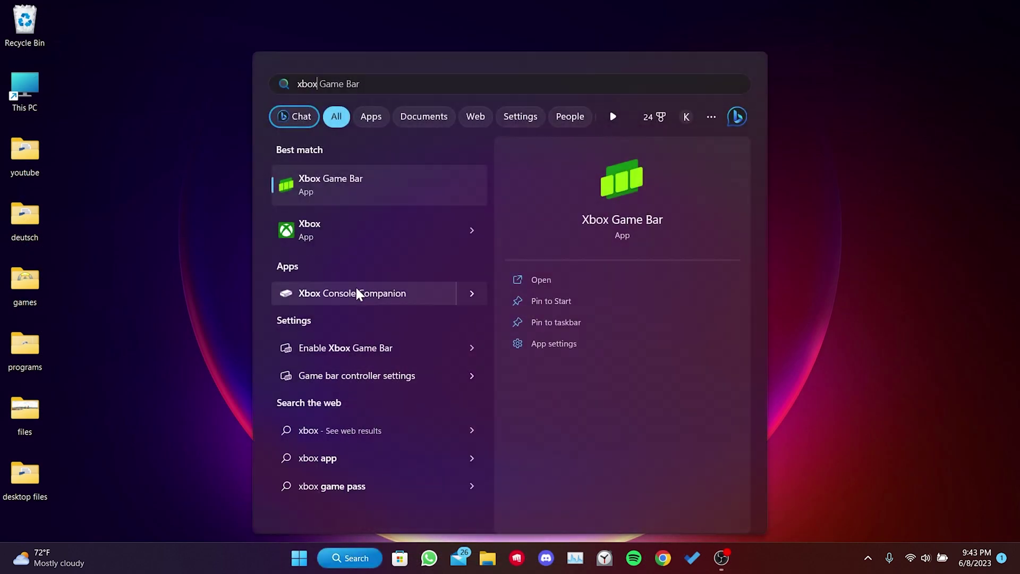
left_click(357, 240)
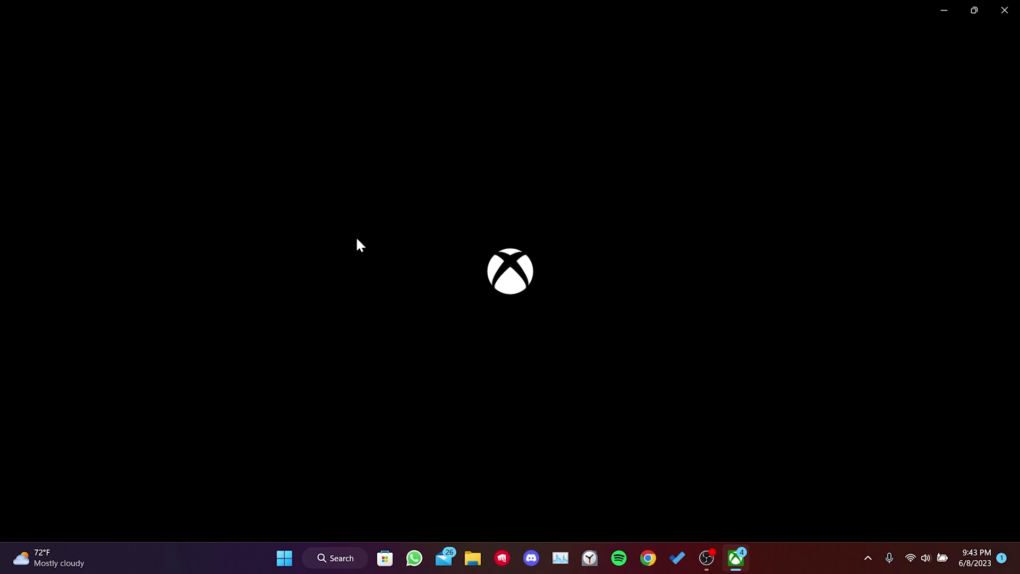
Search 'minecraft' in the Xbox app and install Minecraft Launcher to the default location
left_click(507, 20)
type("minecraft")
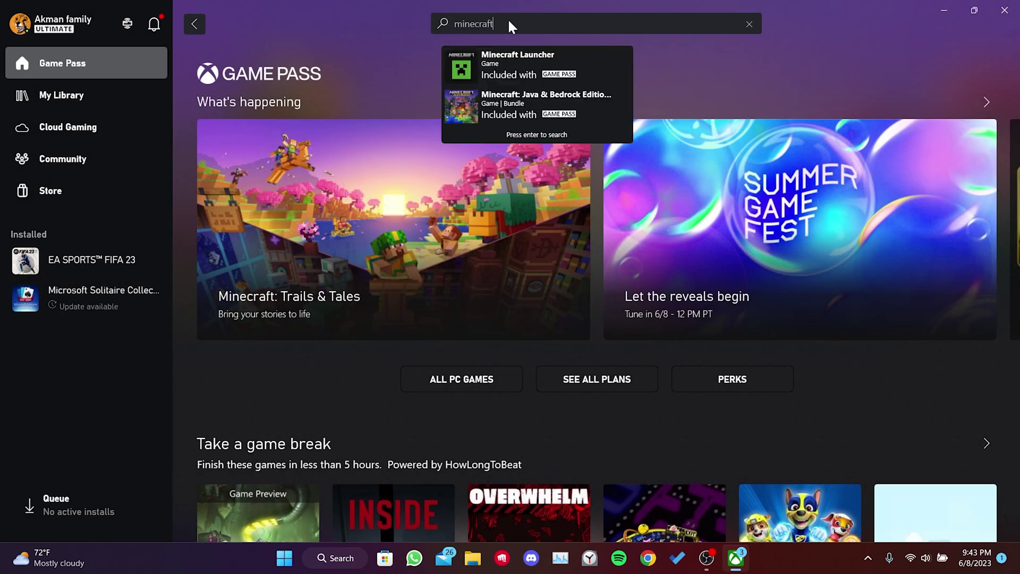
key("Return")
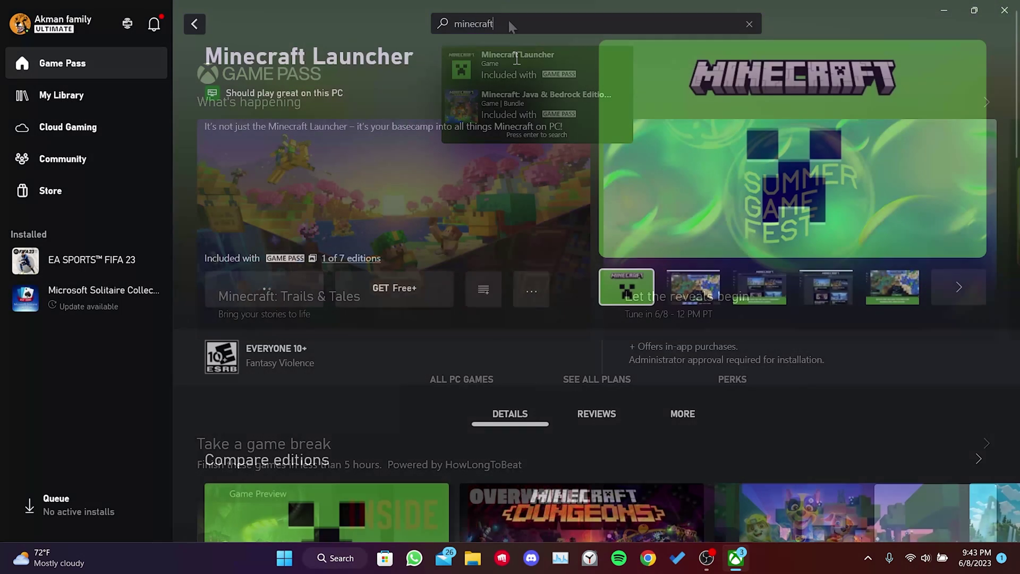
left_click(255, 282)
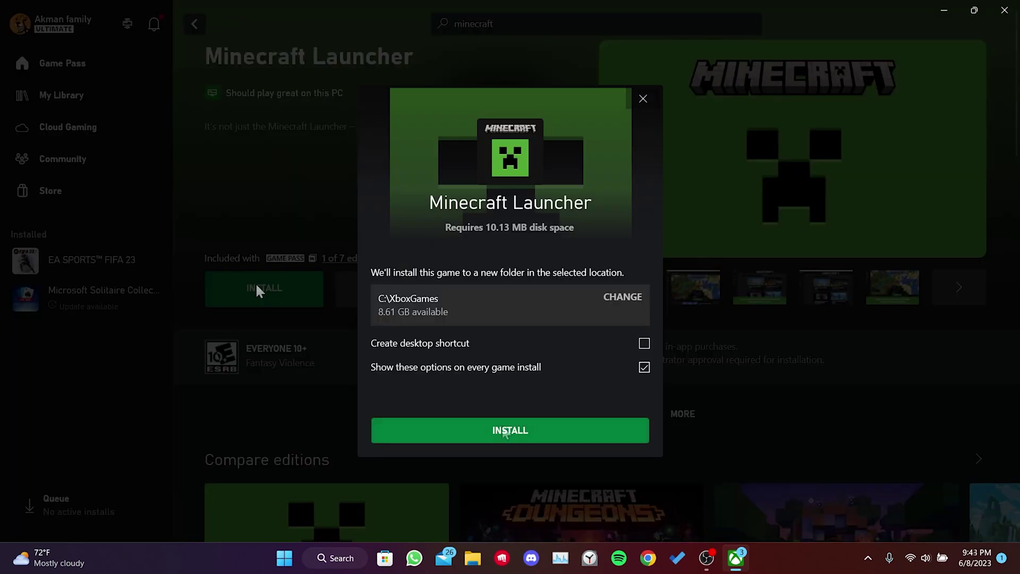
left_click(504, 427)
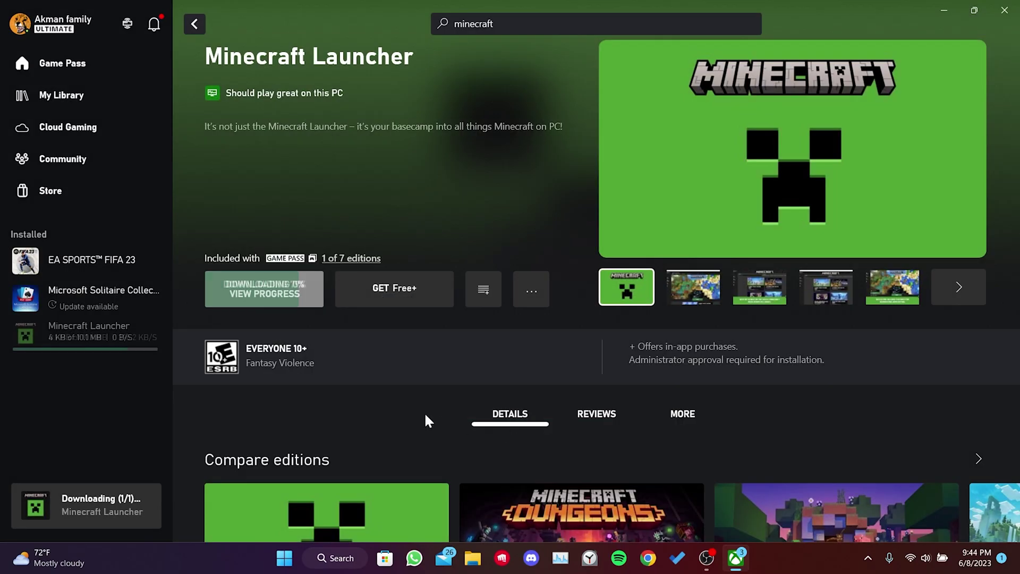